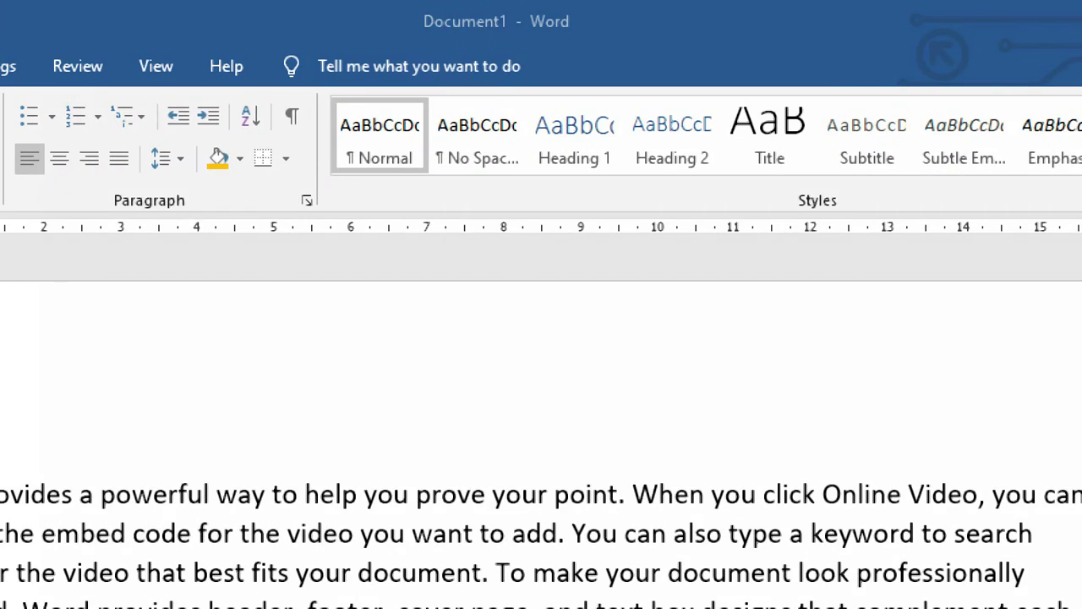
click(302, 160)
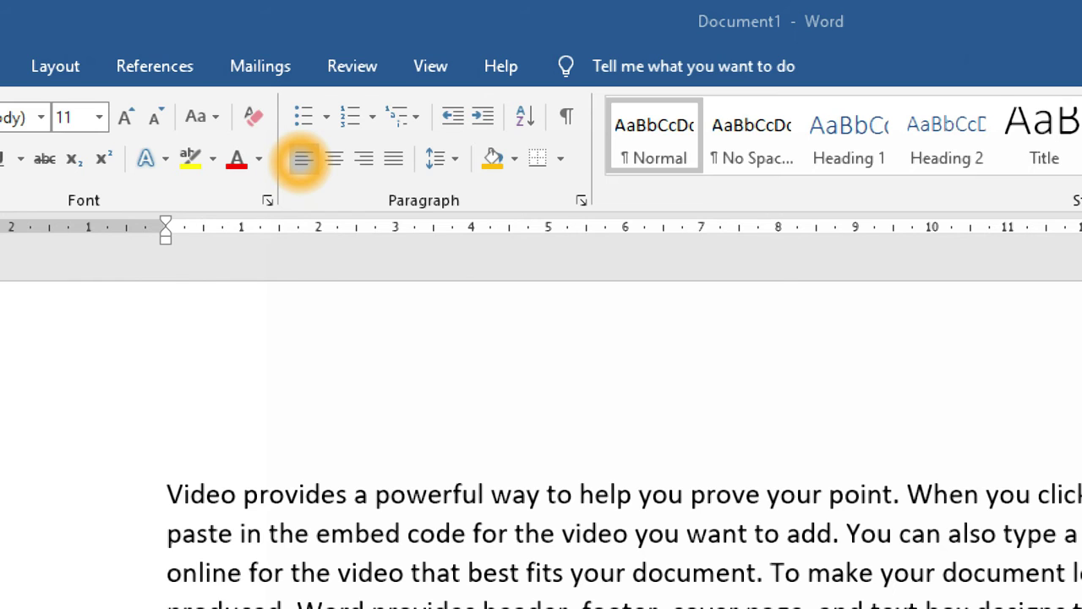
click(456, 160)
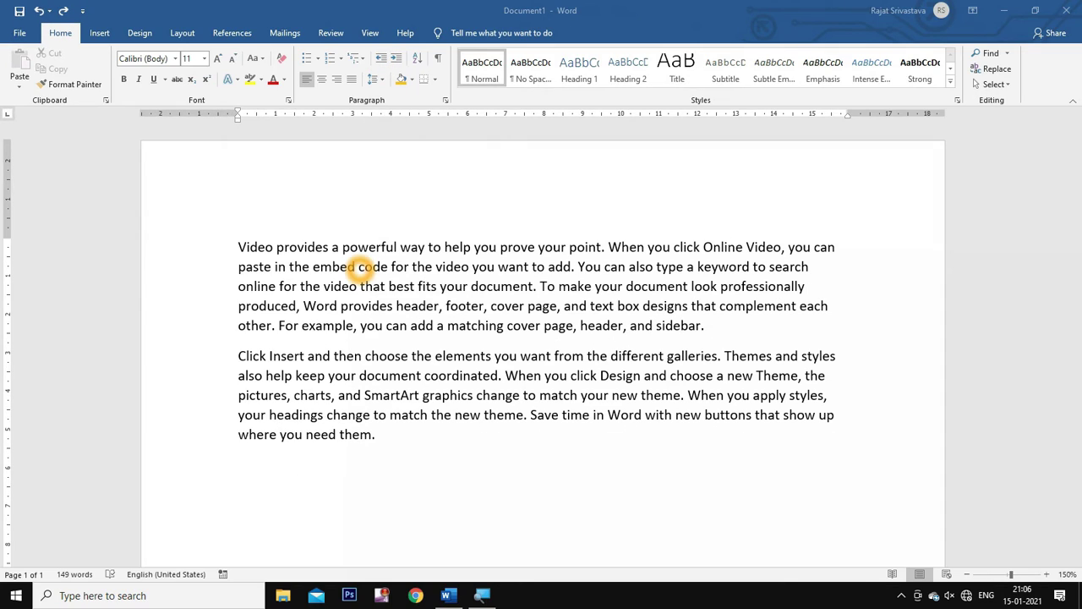
Increase the left indent of the first paragraph repeatedly until it starts at about 9 on the ruler
drag(238, 247, 712, 328)
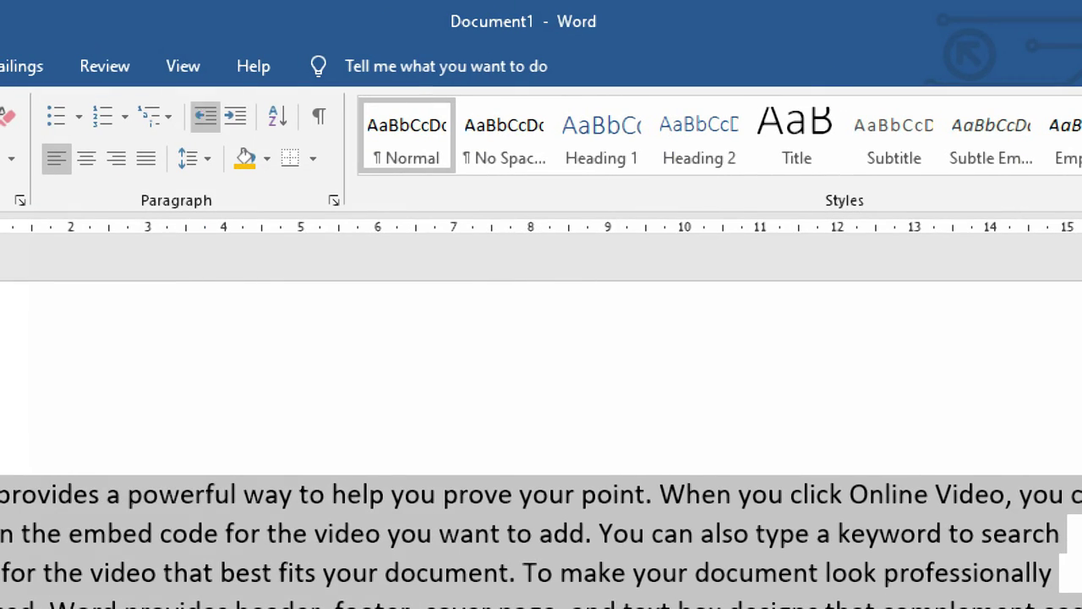
click(235, 115)
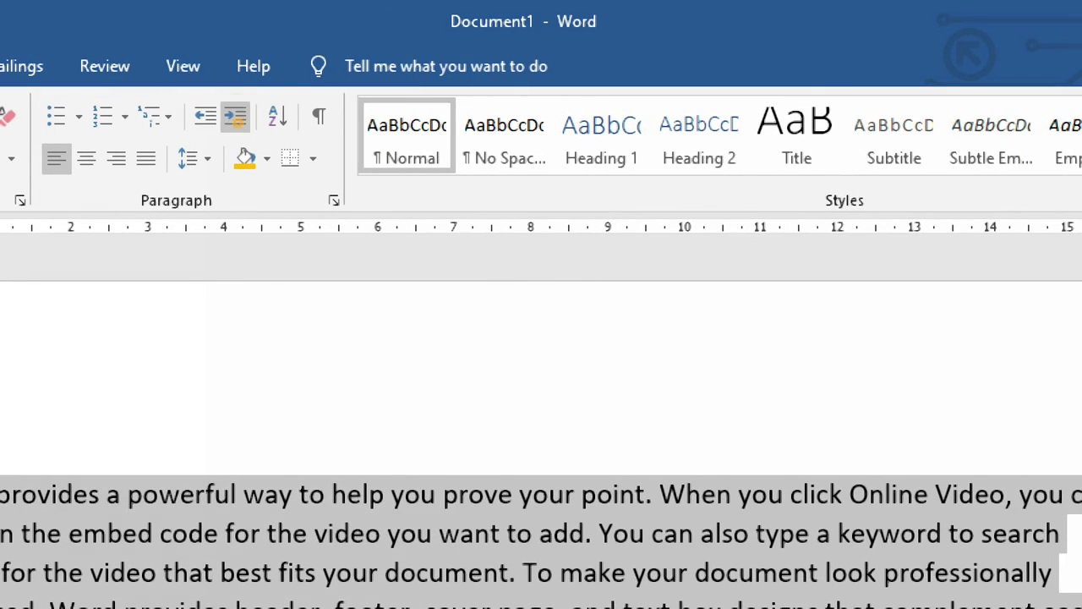
click(235, 116)
click(235, 116)
click(235, 115)
click(235, 116)
click(235, 116)
click(235, 116)
click(236, 118)
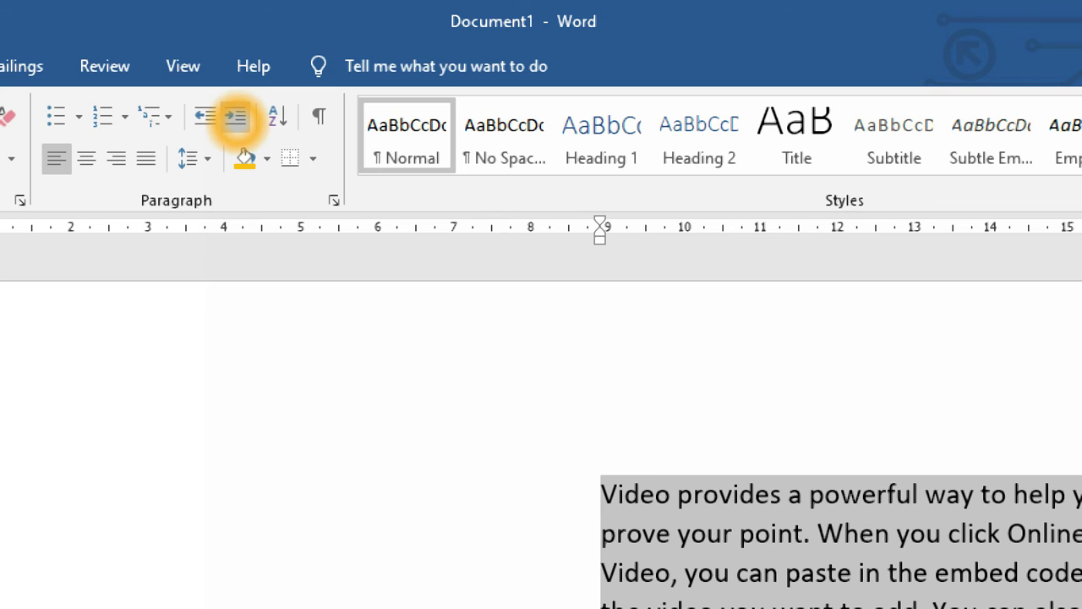
Decrease the first paragraph's indent level by level back to the left margin
click(205, 115)
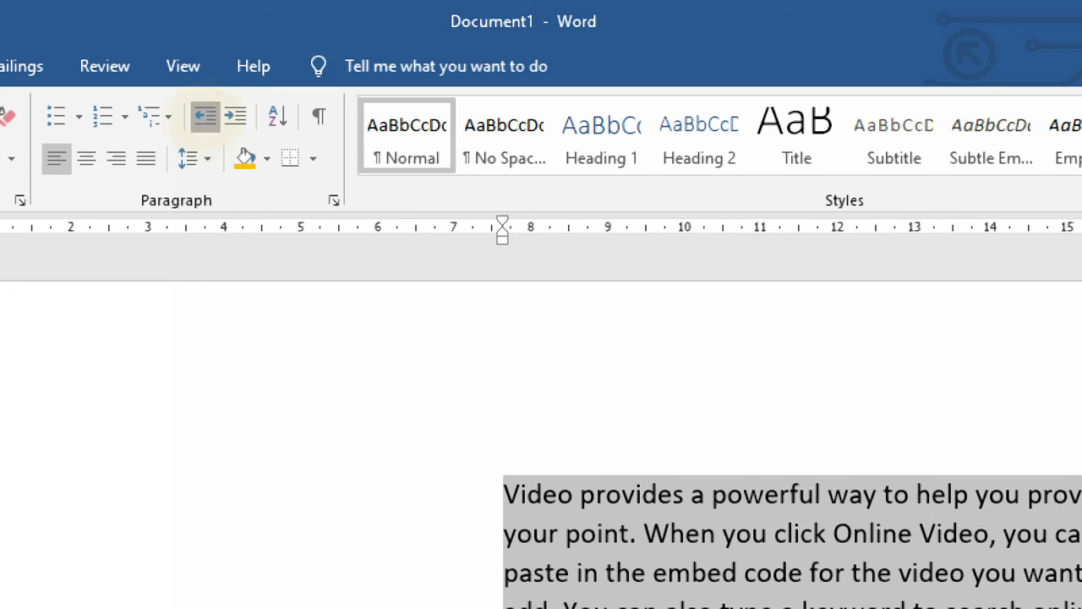
click(205, 116)
click(204, 116)
click(205, 115)
click(204, 116)
click(205, 115)
click(205, 116)
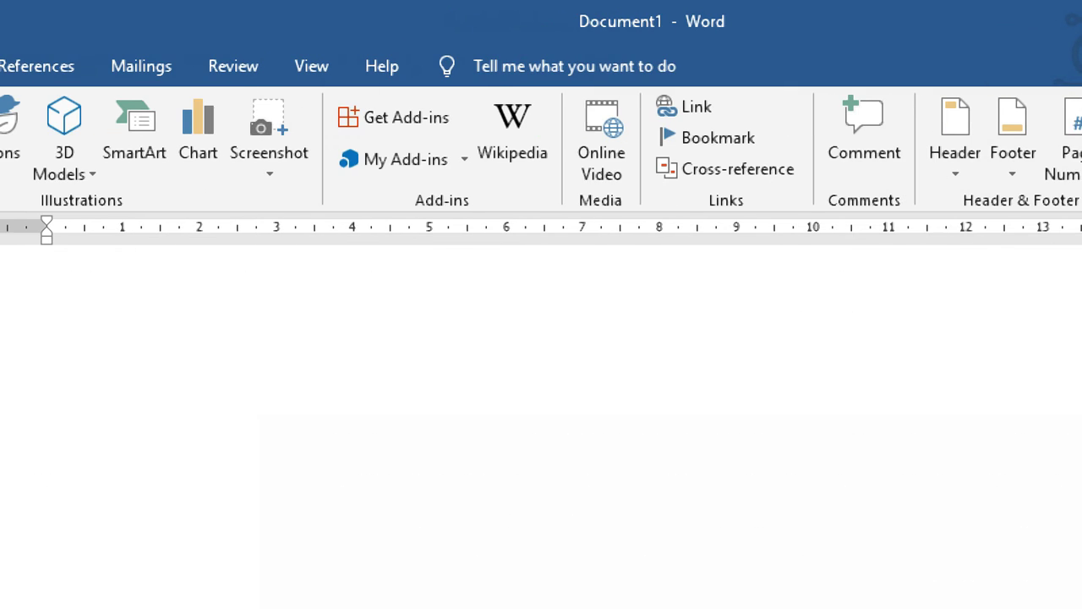
Enter the letters A, B and C on separate lines below the second paragraph
scroll(47, 426, up, 5)
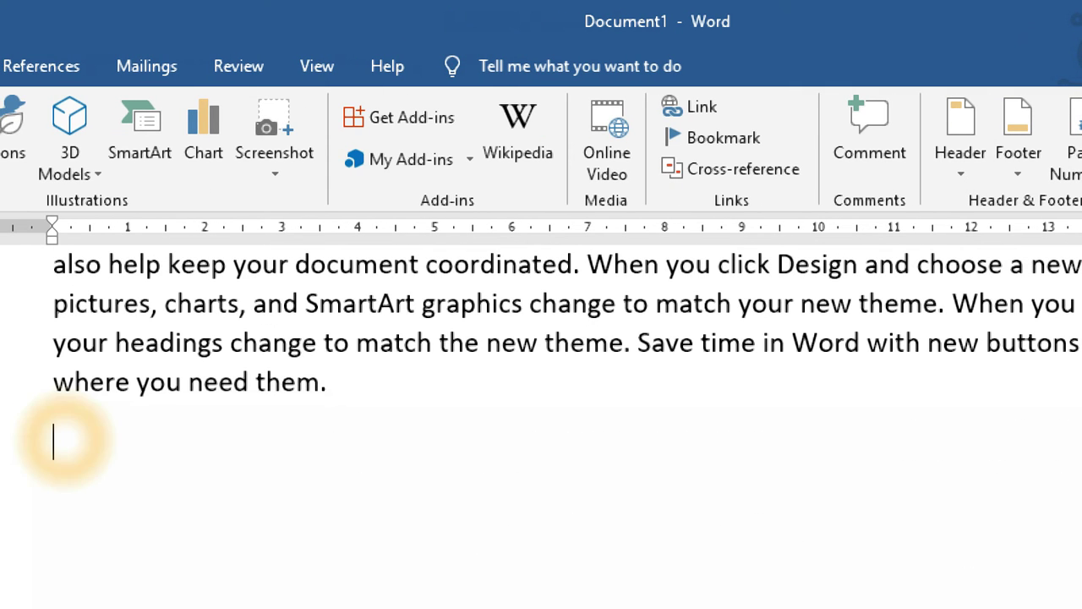
text(a)
key(Return)
text(b)
key(Return)
text(c)
key(Return)
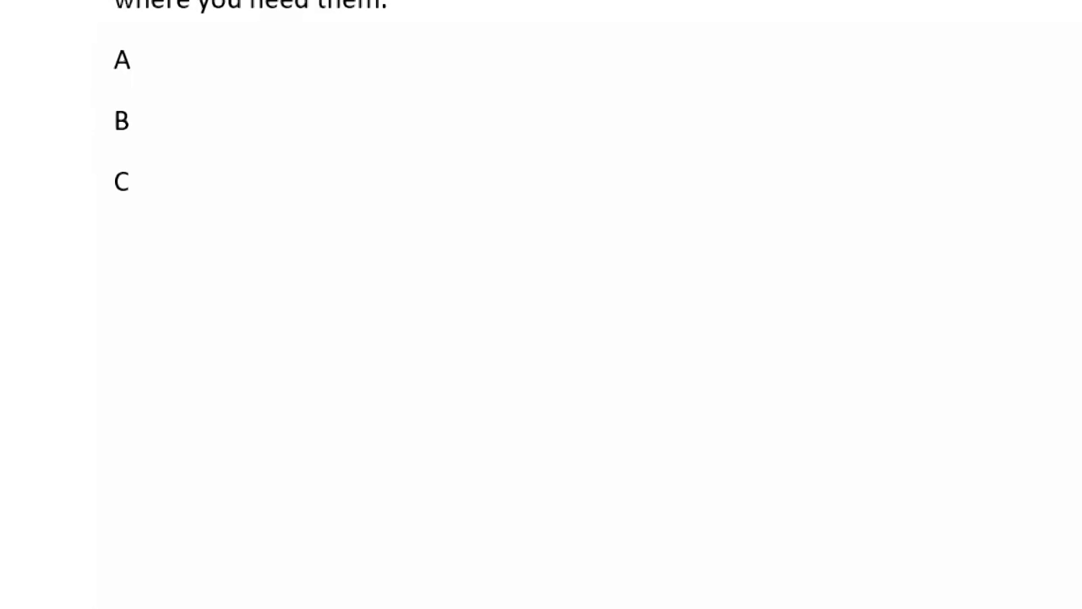
Sort the A, B, C lines as text paragraphs in descending order
click(128, 205)
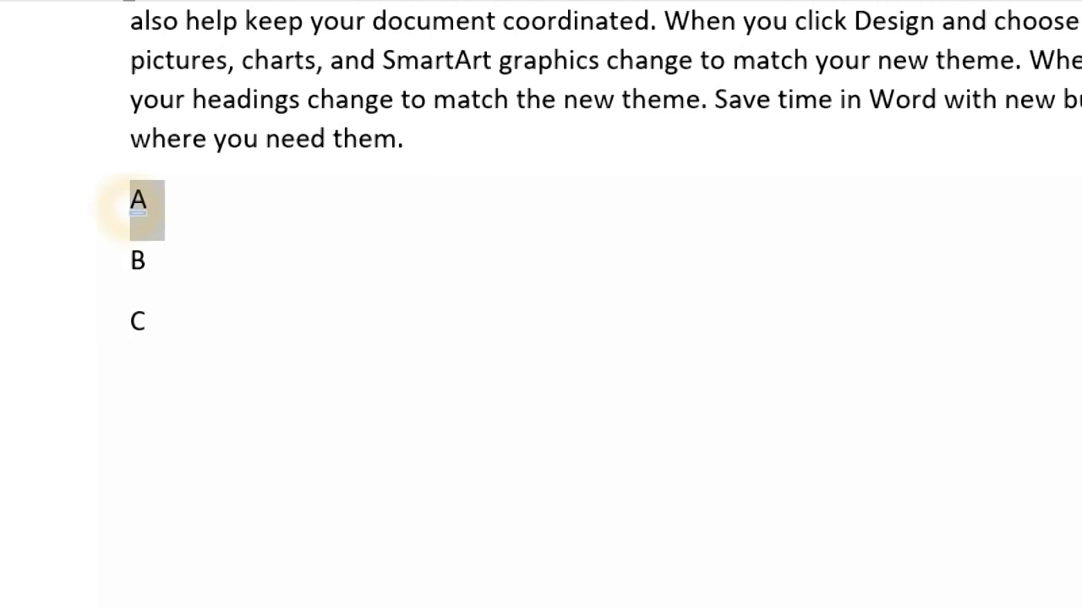
drag(127, 205, 186, 326)
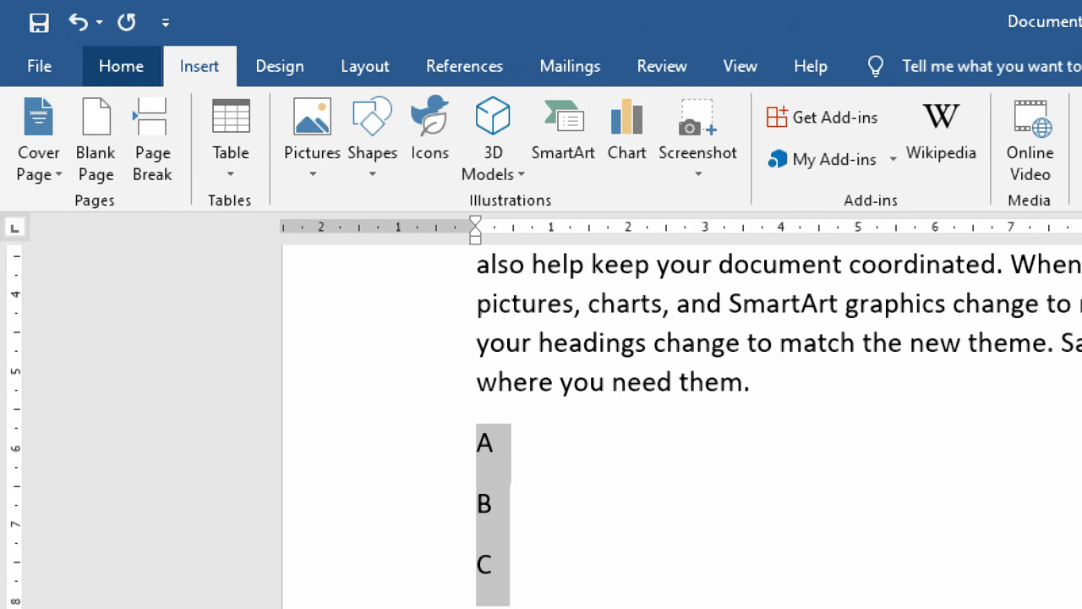
click(121, 66)
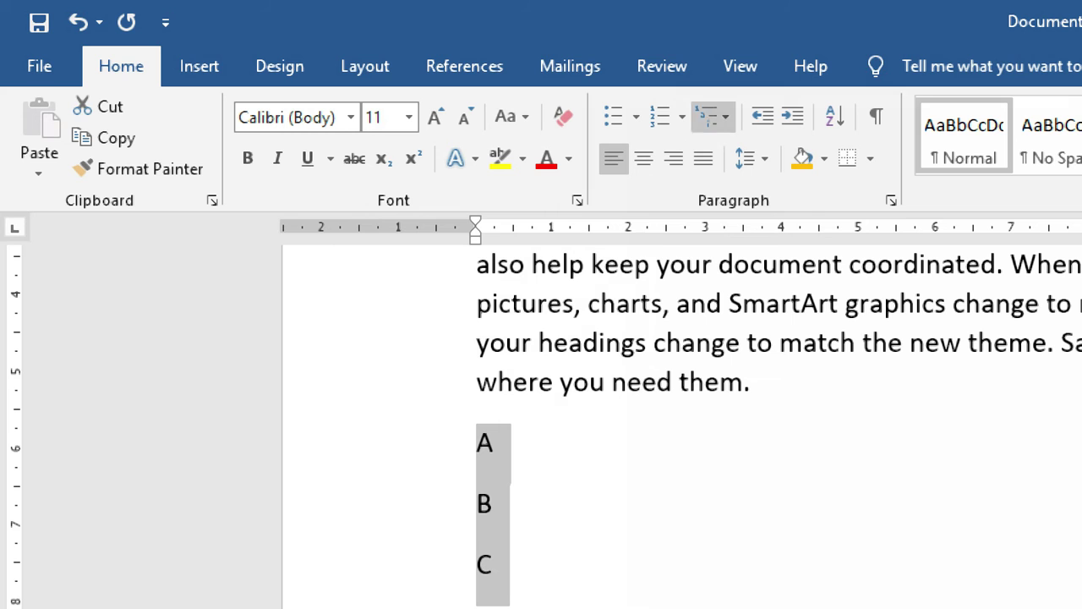
click(834, 116)
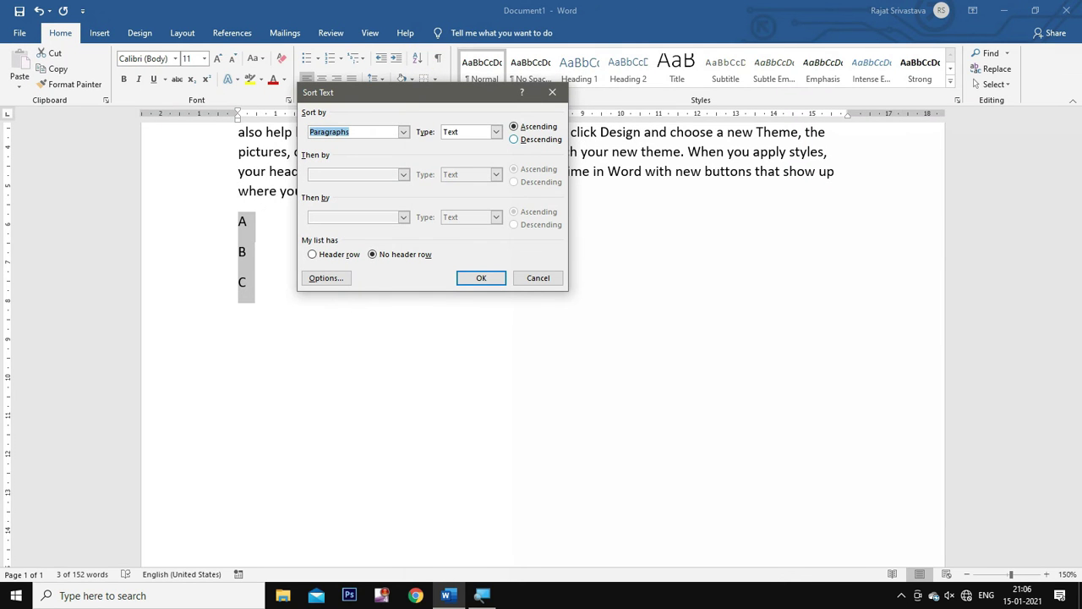
click(514, 139)
click(481, 277)
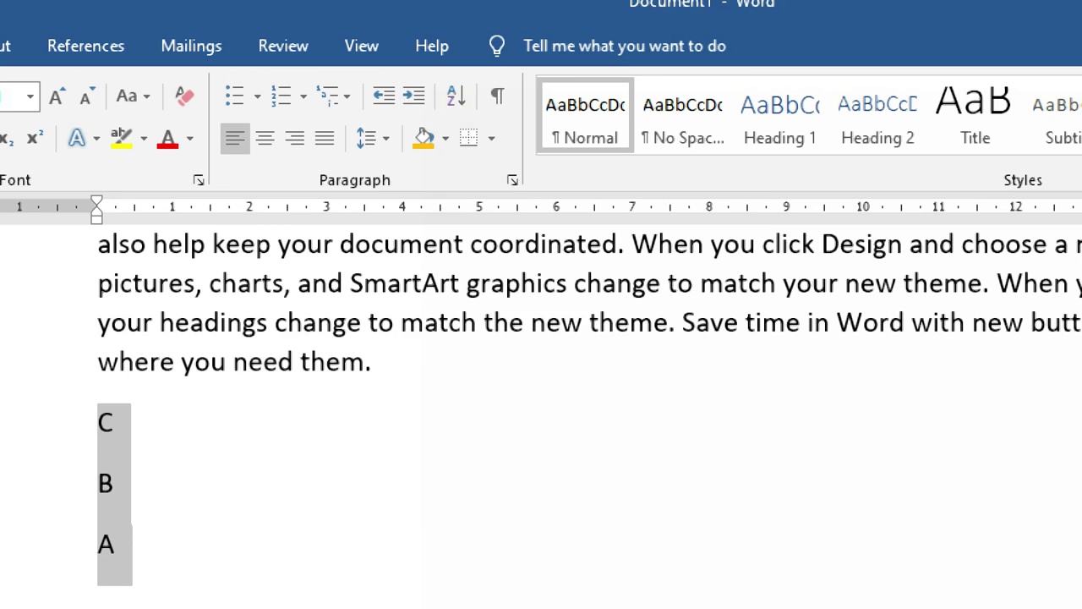
Sort the selected letter lines again in ascending order
click(455, 95)
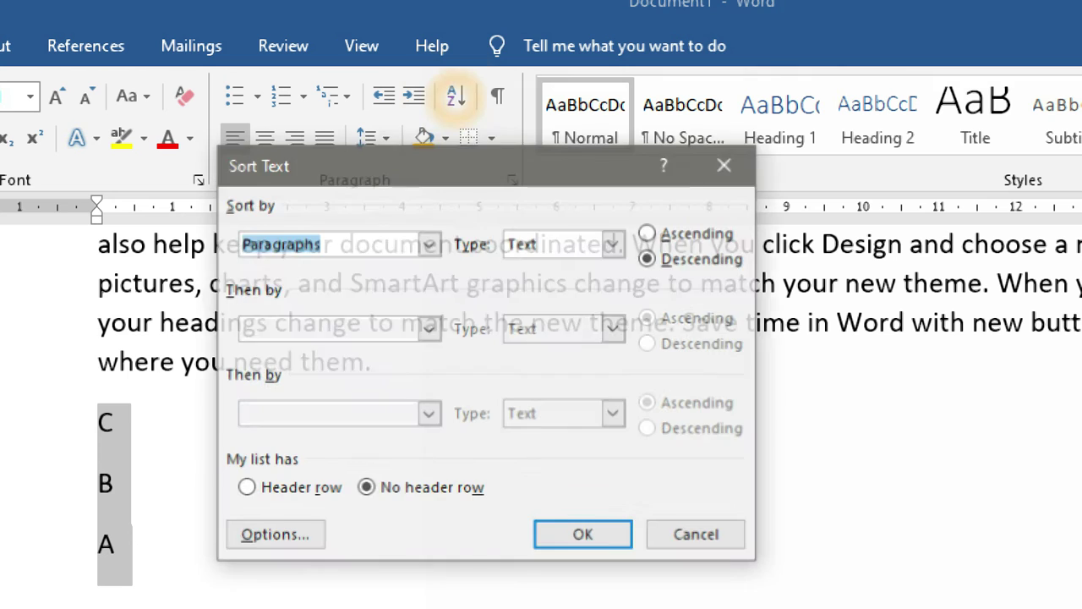
click(647, 232)
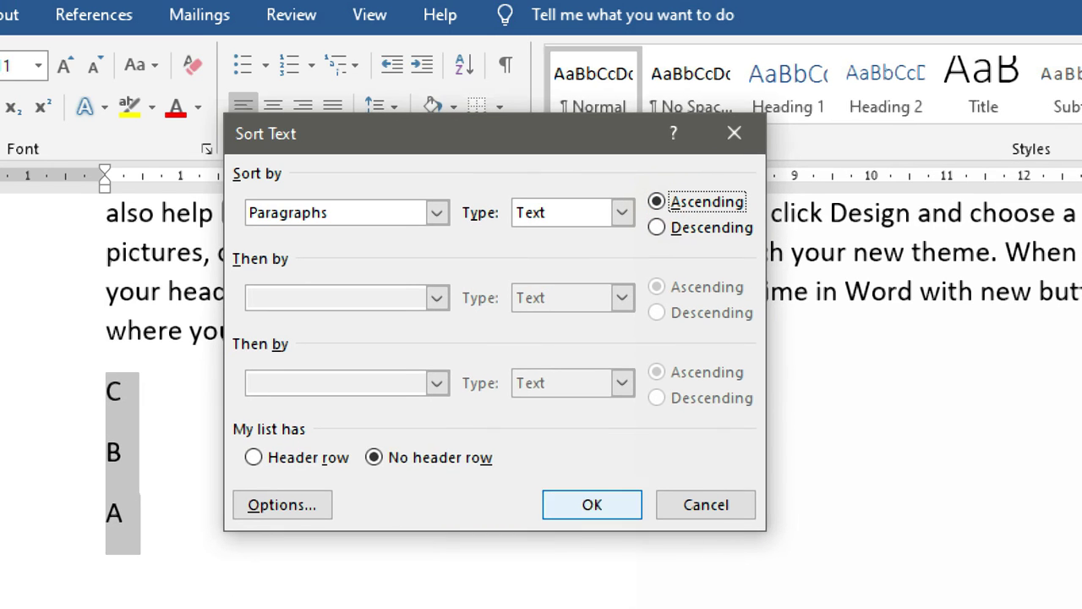
click(584, 535)
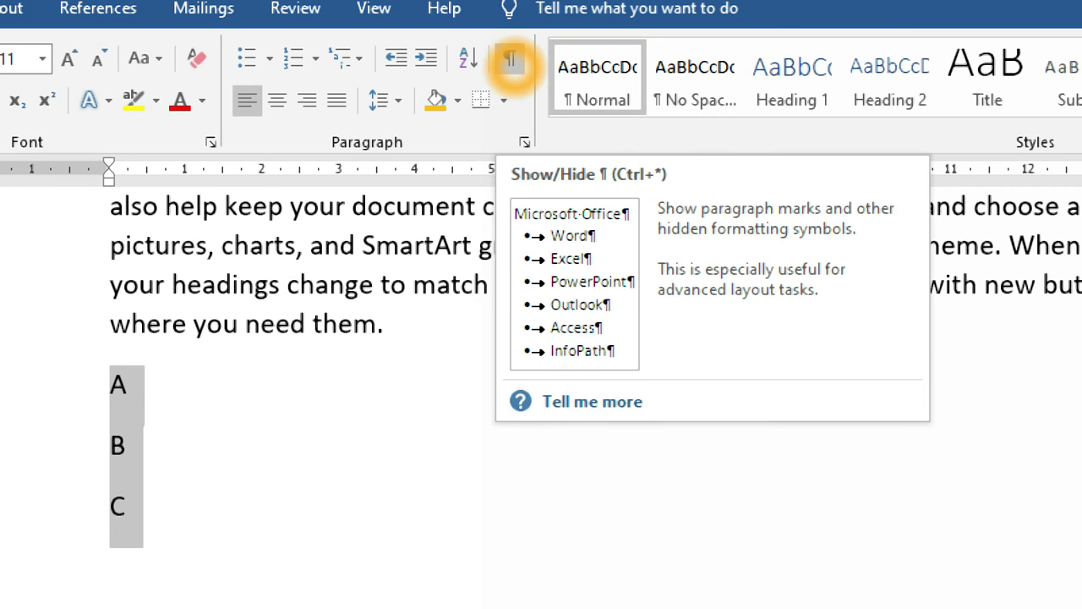
Show the formatting marks and insert several extra spaces and four tabs between "powerful" and "way" in the first paragraph
click(511, 61)
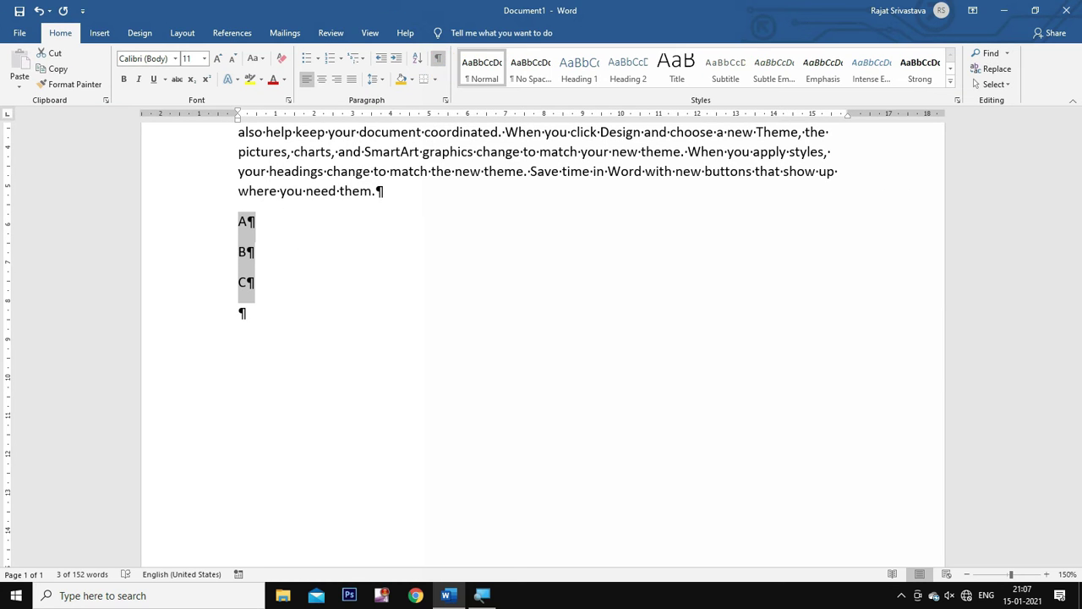
scroll(479, 394, up, 3)
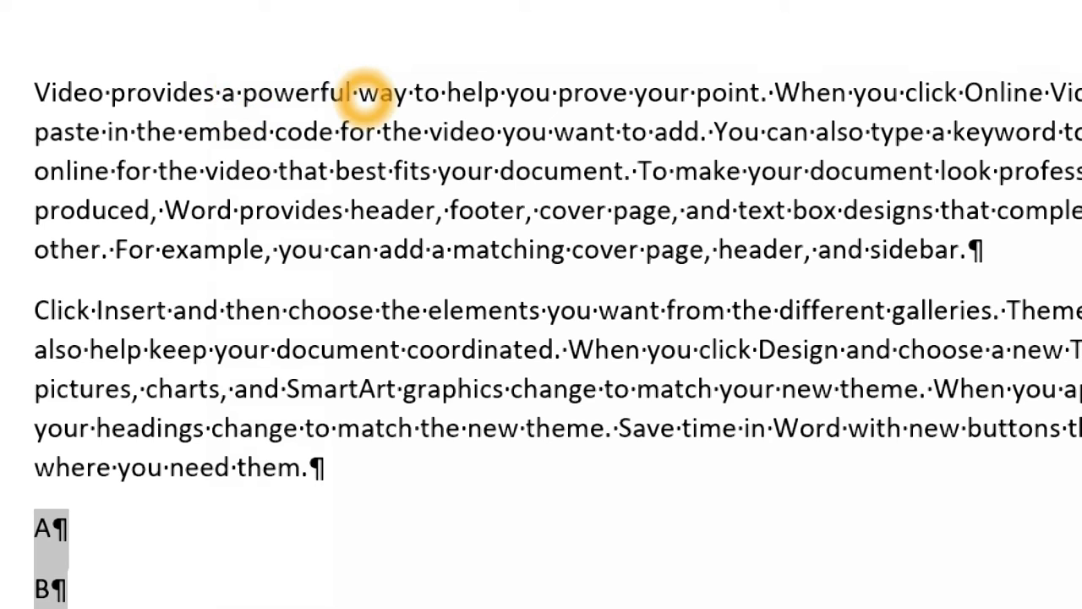
click(361, 91)
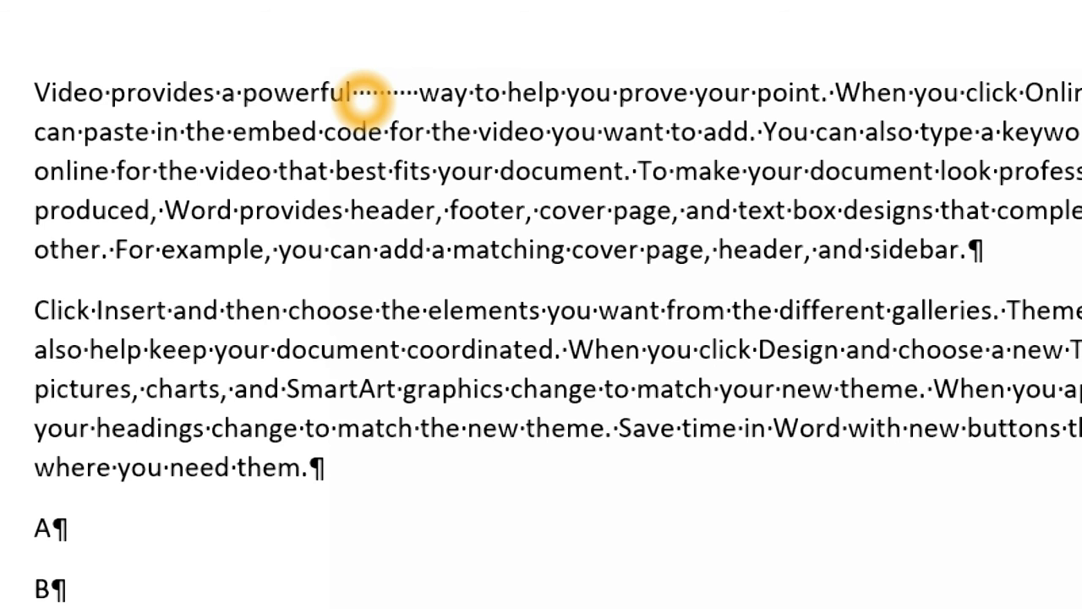
key(Tab)
key(Tab)
key(Tab)
key(Tab)
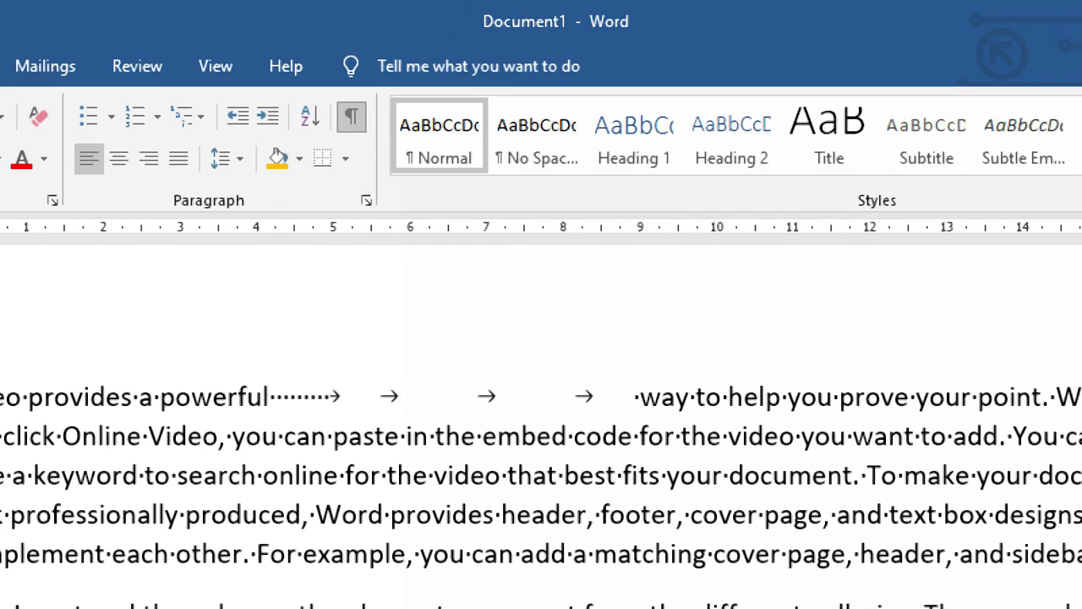
Hide the formatting marks and place the cursor at the end of the second paragraph
click(353, 120)
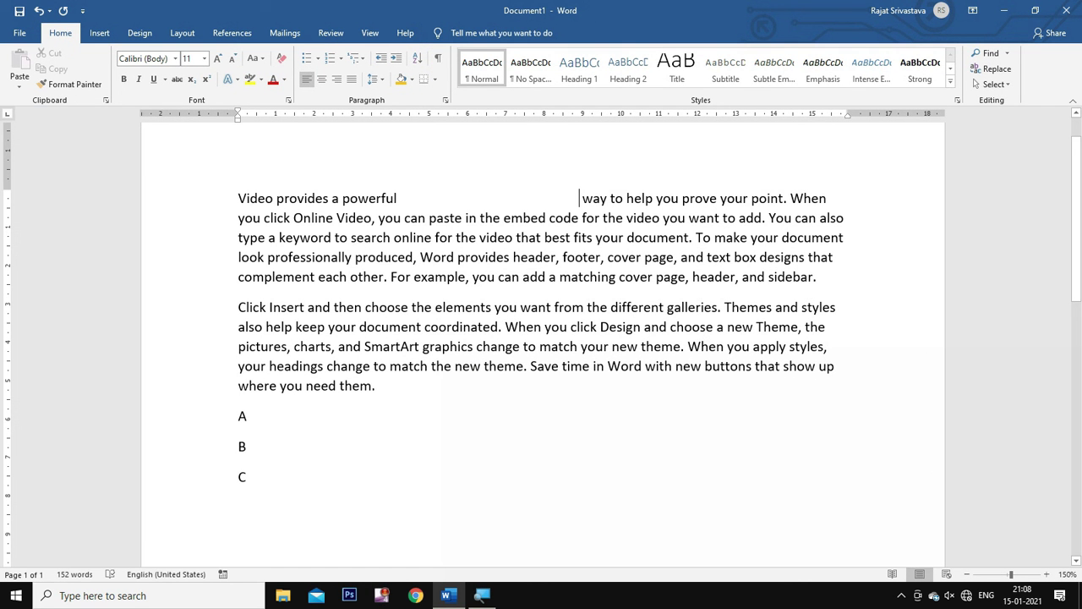
click(433, 405)
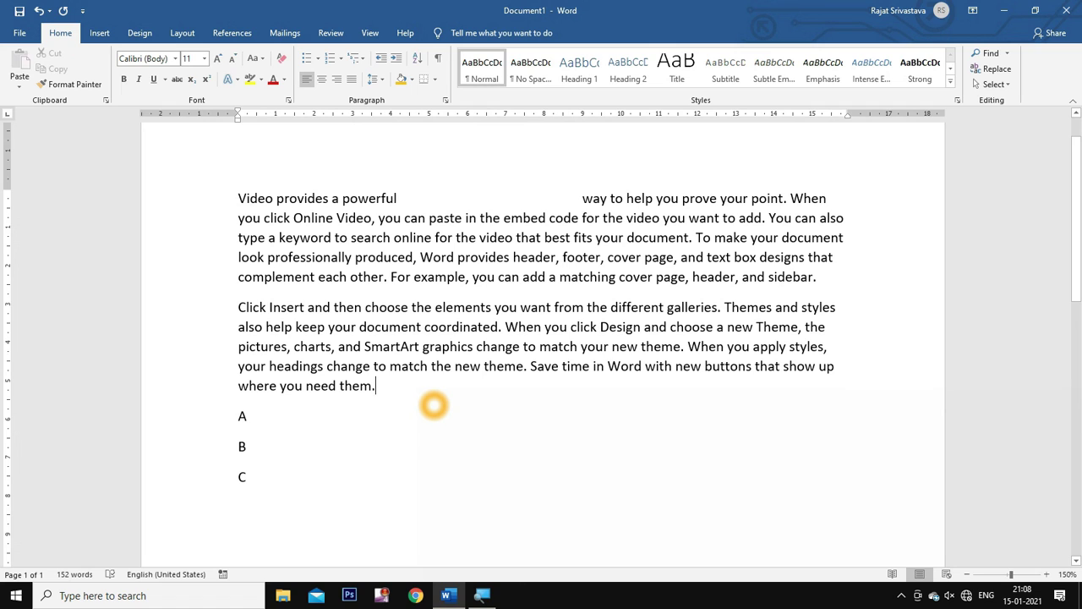